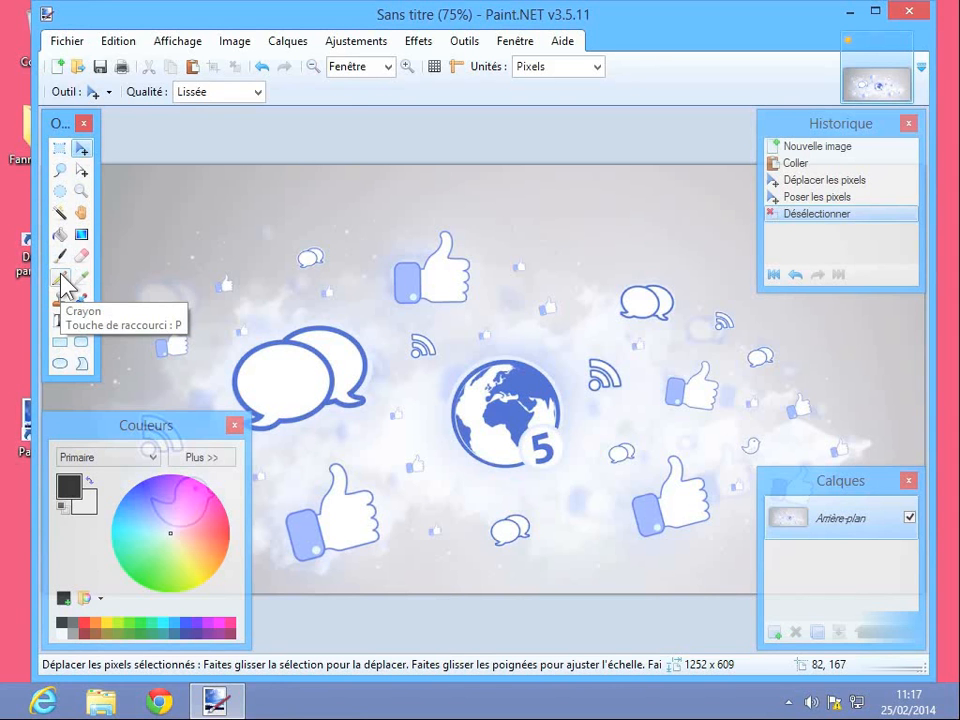
Step: Activate the Paintbrush and set its brush width to 40
click(62, 257)
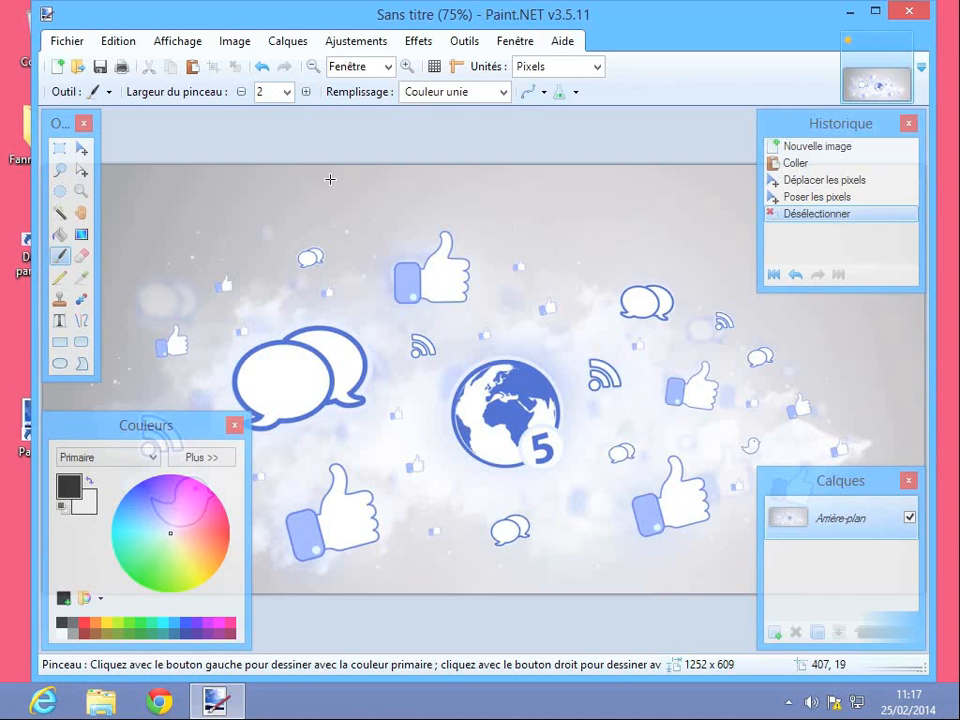
click(287, 92)
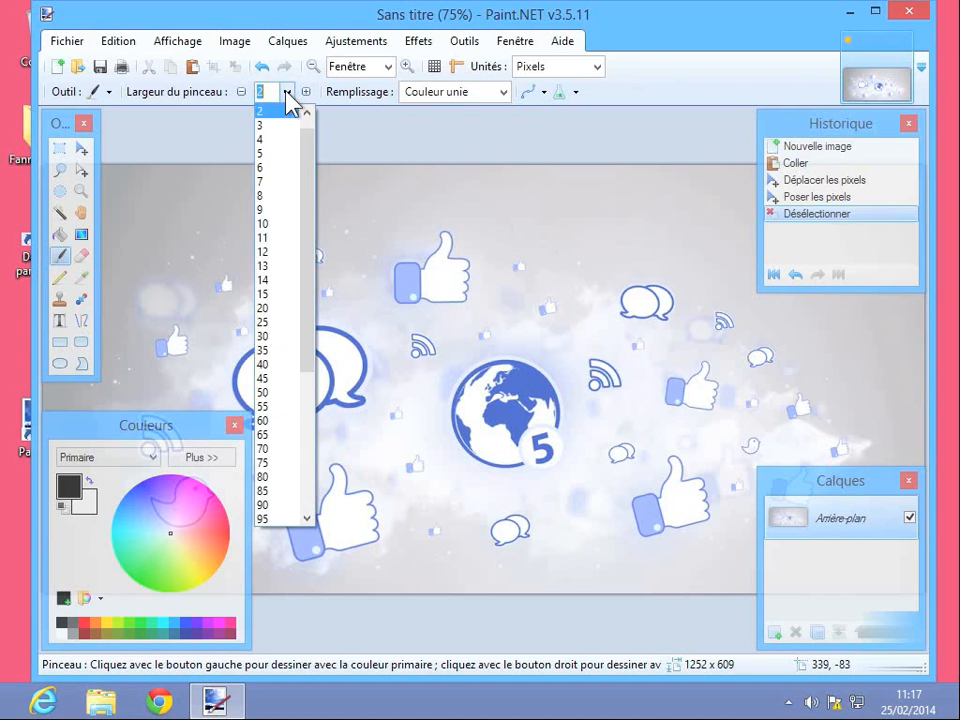
click(273, 266)
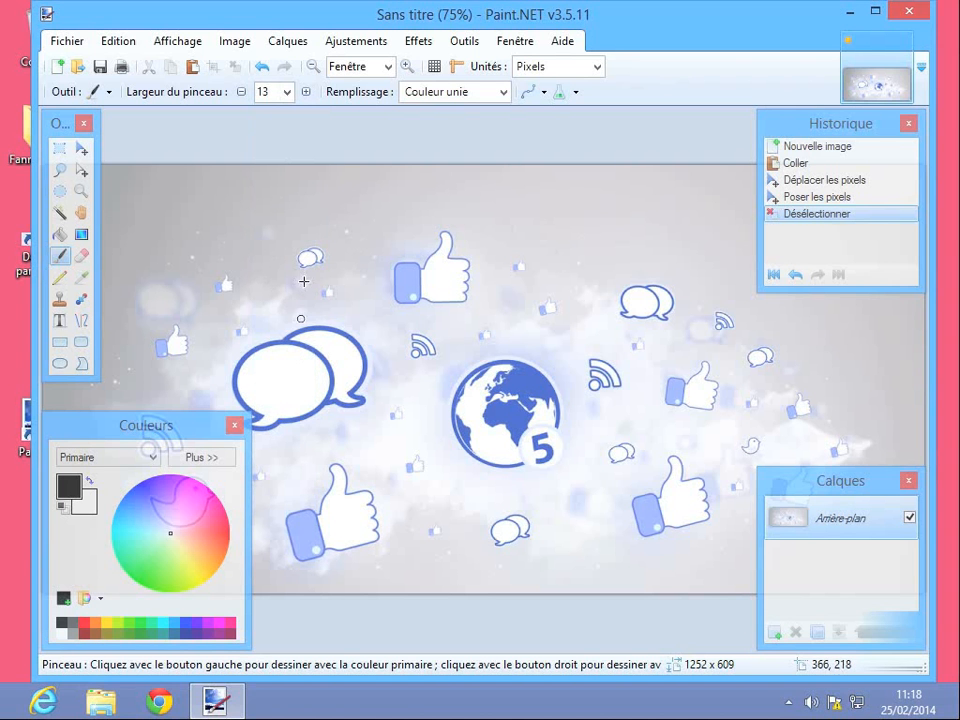
click(306, 92)
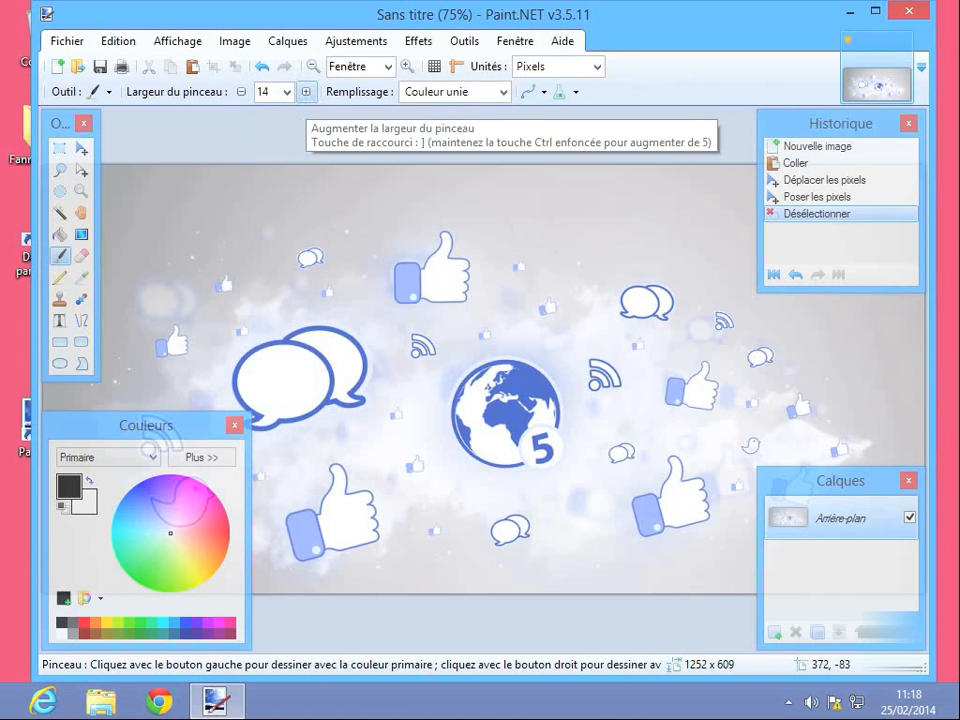
click(287, 92)
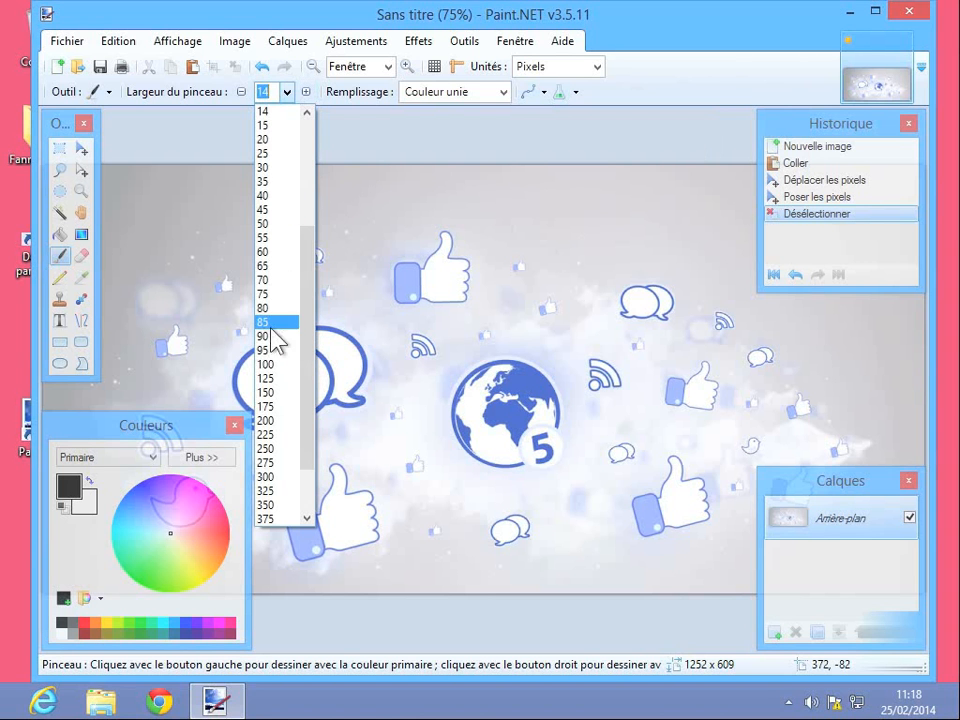
click(283, 196)
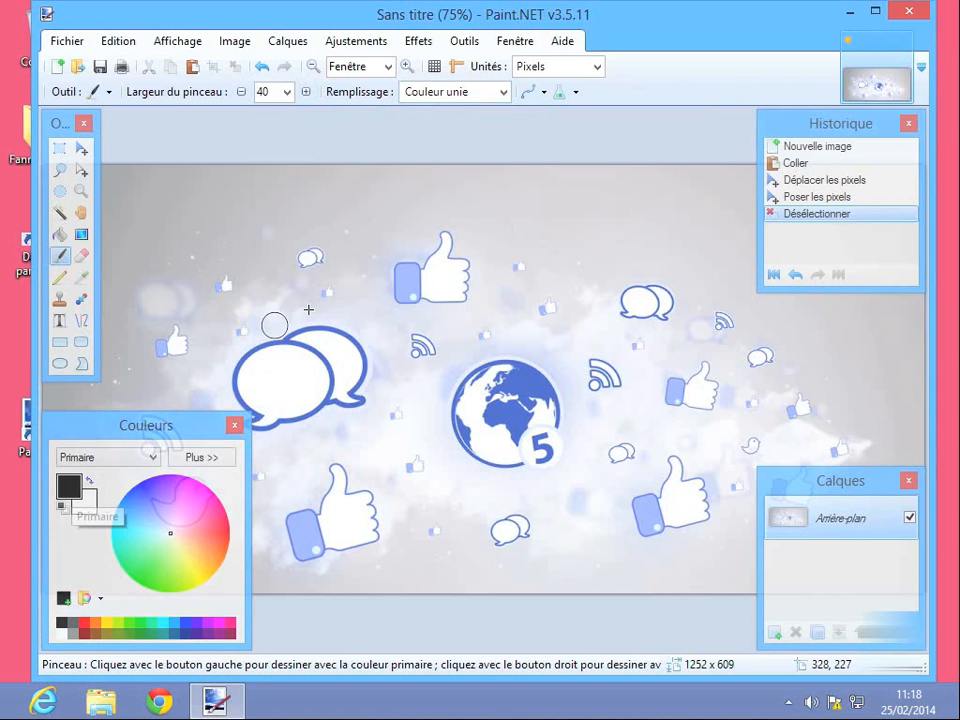
click(505, 91)
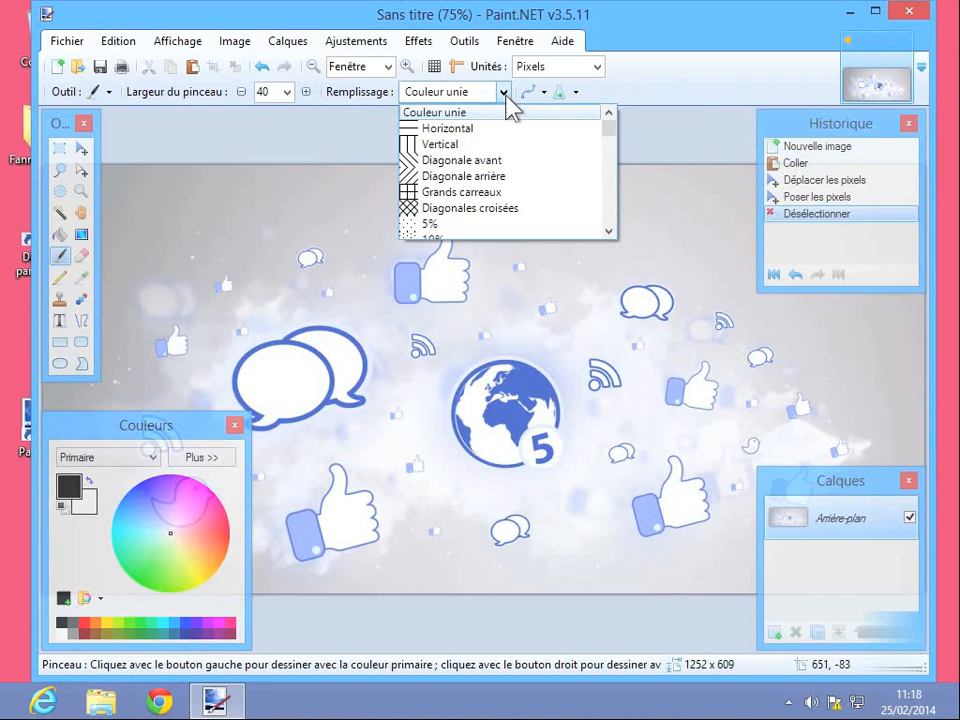
click(505, 95)
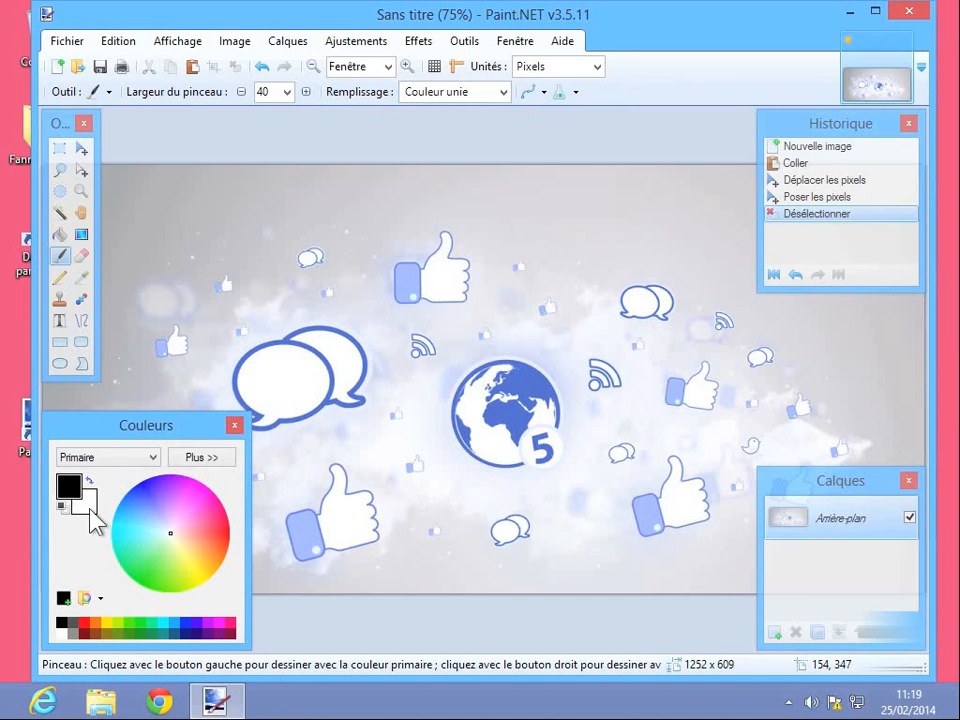
click(152, 459)
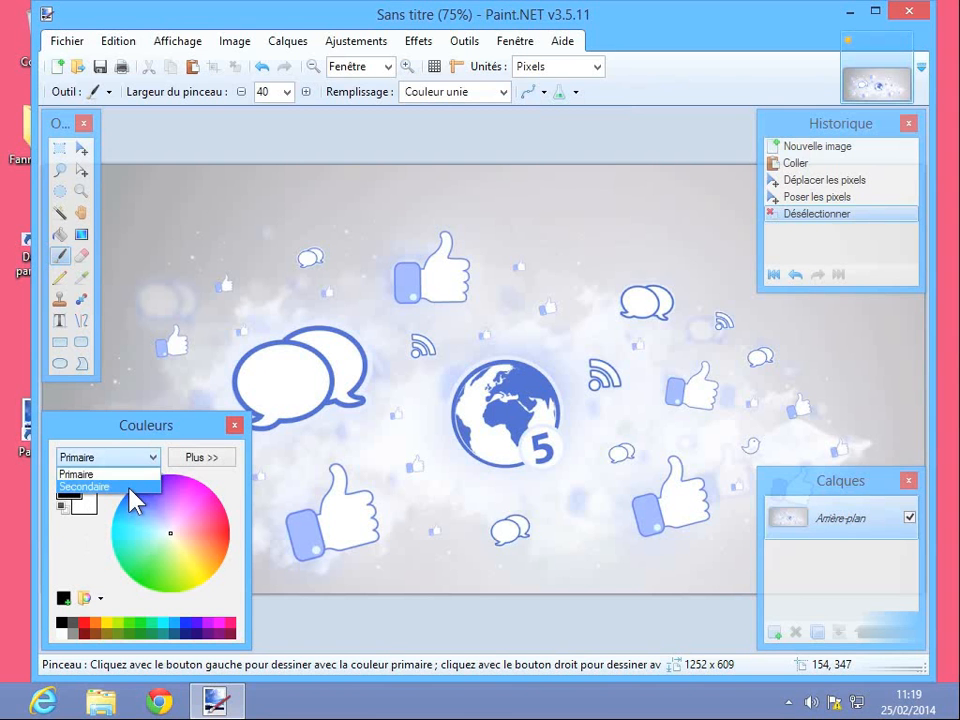
click(118, 474)
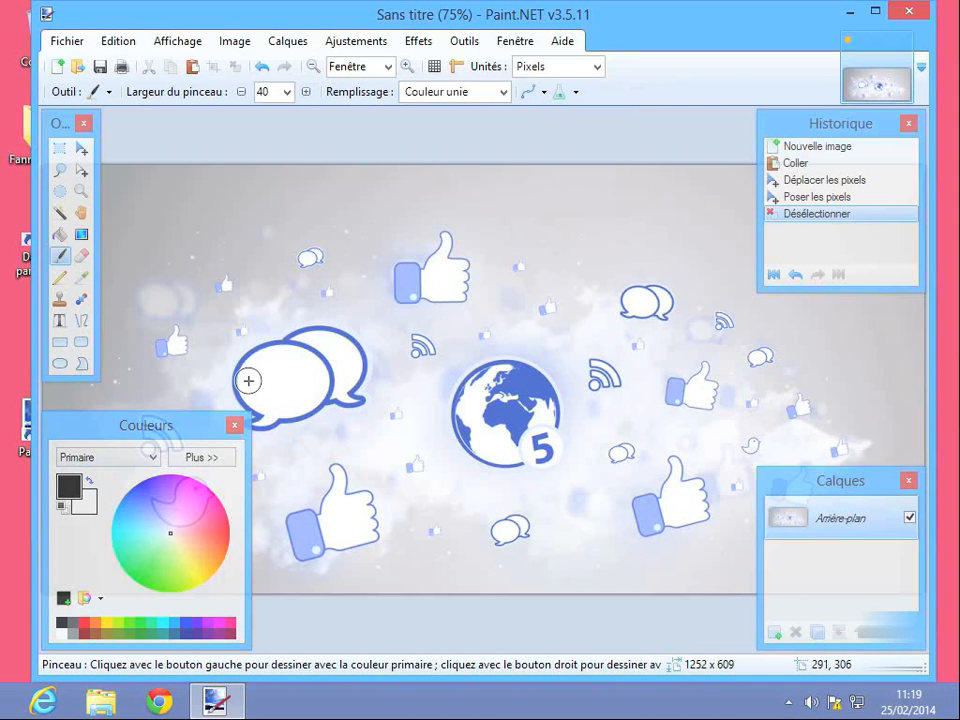
Step: Paint black over the large front speech bubble, and with swapped colours paint white over the upper thumbs-up's blue cuff
mouse_move(248, 380)
mouse_down()
mouse_move(271, 362)
mouse_move(307, 365)
mouse_move(314, 377)
mouse_move(274, 401)
mouse_move(289, 379)
mouse_move(289, 388)
mouse_up()
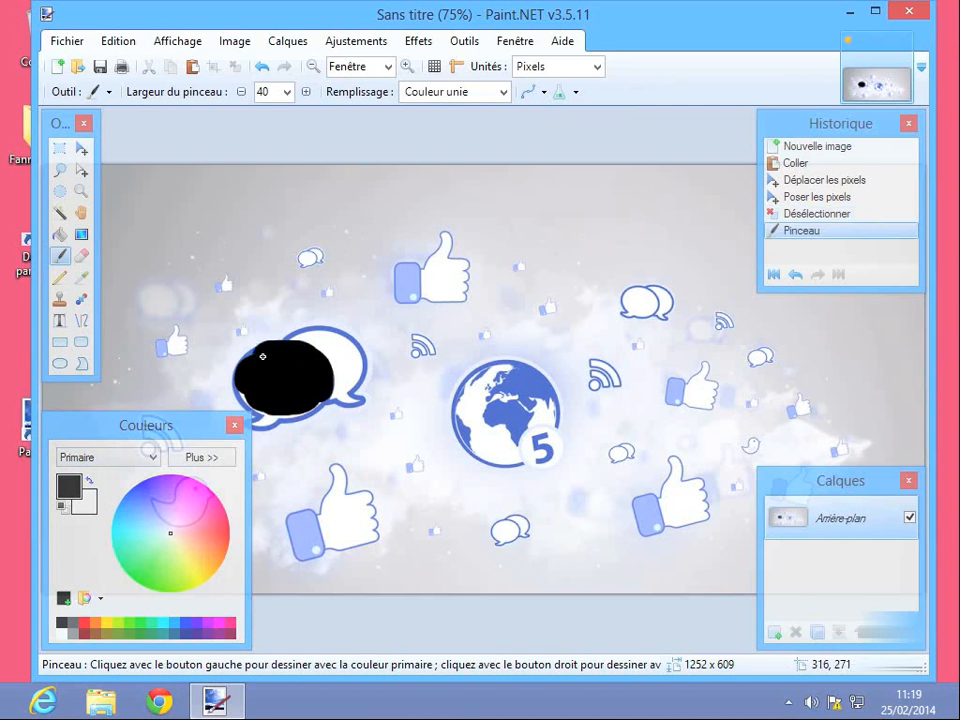
mouse_move(262, 356)
mouse_down()
mouse_move(246, 408)
mouse_move(265, 419)
mouse_move(307, 394)
mouse_up()
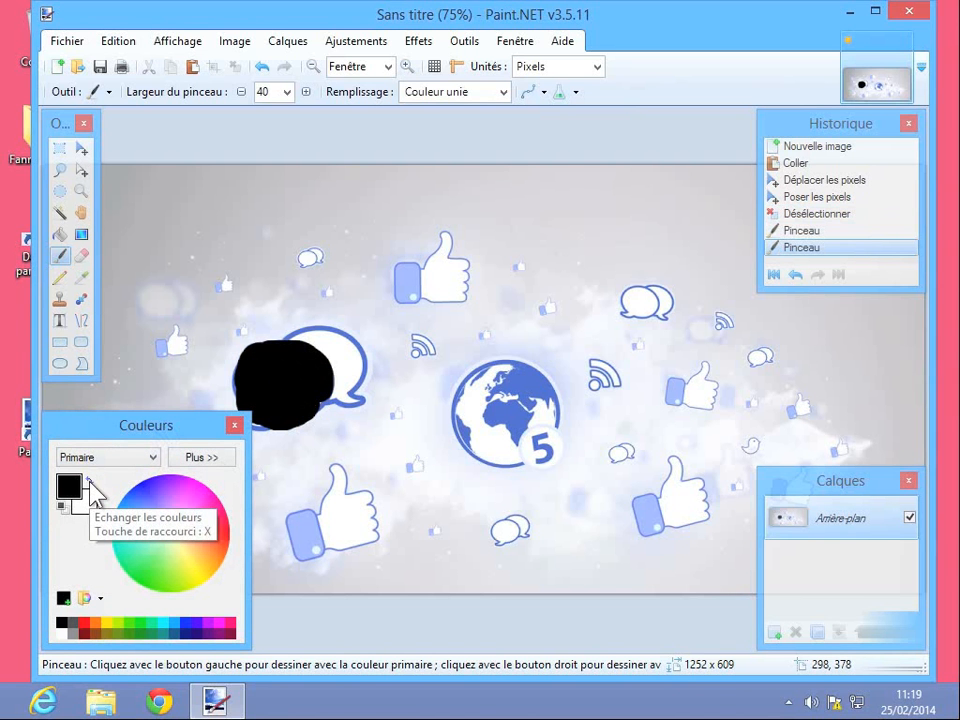
click(90, 483)
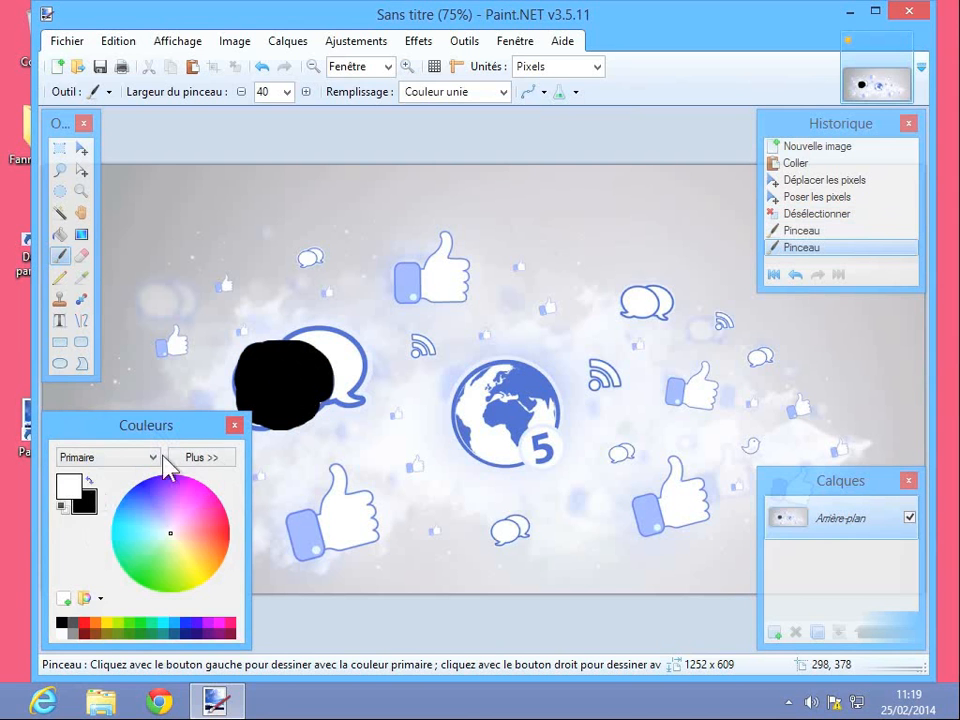
mouse_move(390, 250)
mouse_down()
mouse_move(404, 271)
mouse_move(404, 299)
mouse_move(411, 273)
mouse_move(404, 263)
mouse_move(400, 294)
mouse_up()
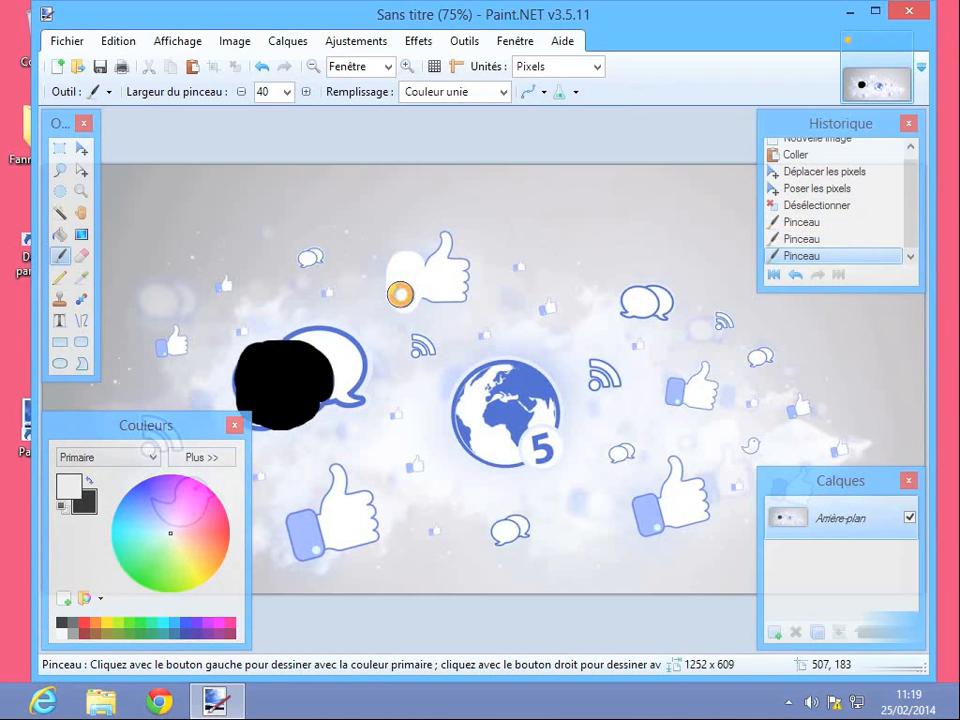
Step: Undo the three test brush strokes over the speech bubble and the thumbs-up
key(ctrl+z)
key(ctrl+z)
key(ctrl+z)
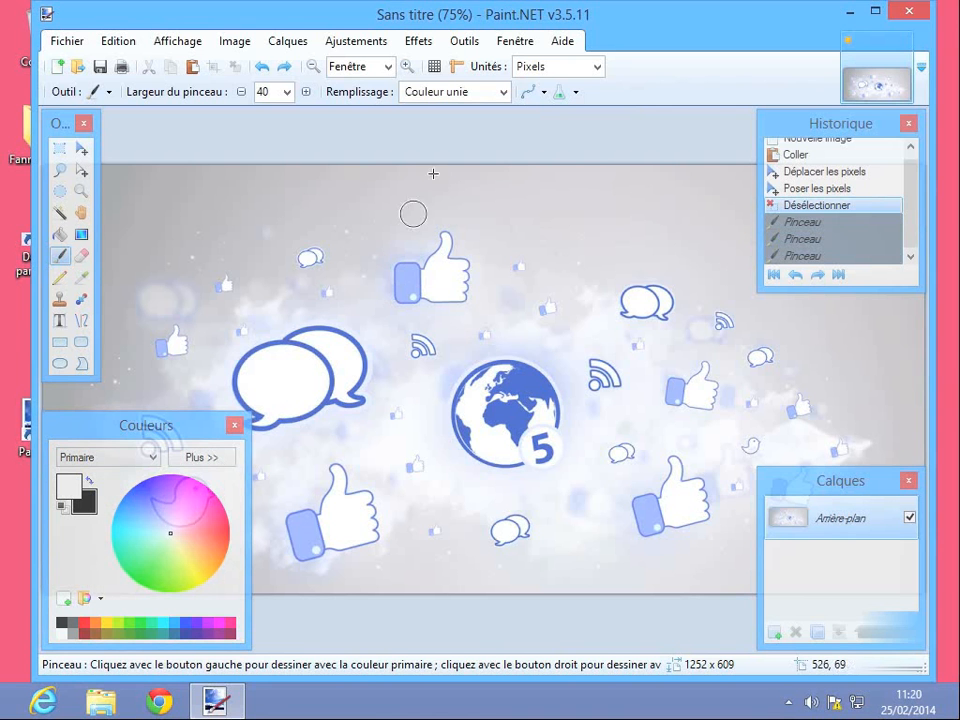
click(544, 92)
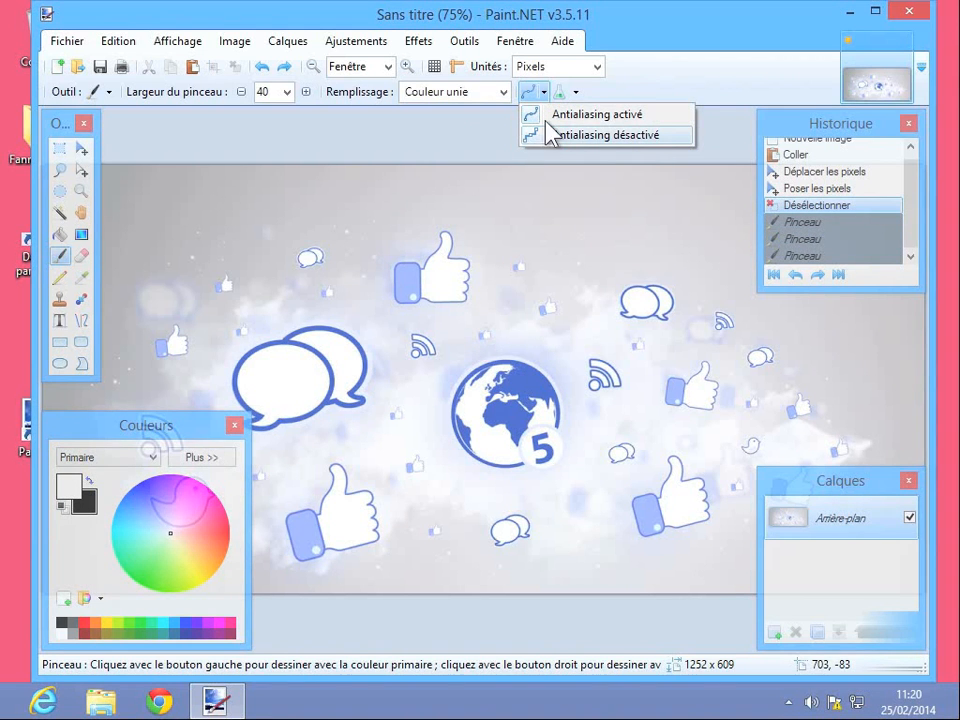
click(617, 94)
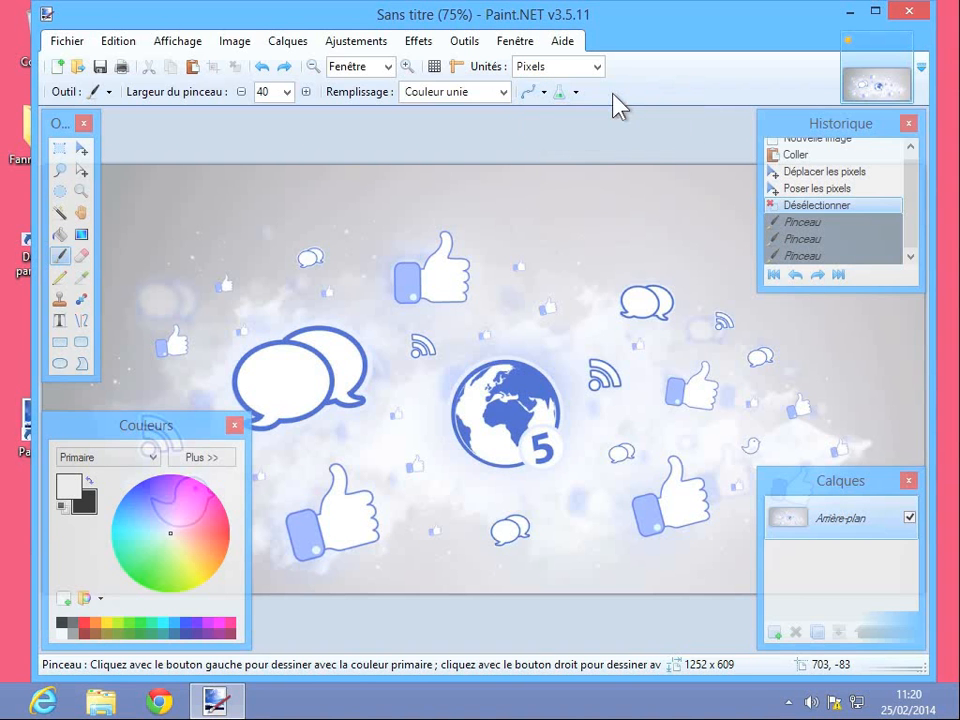
click(577, 92)
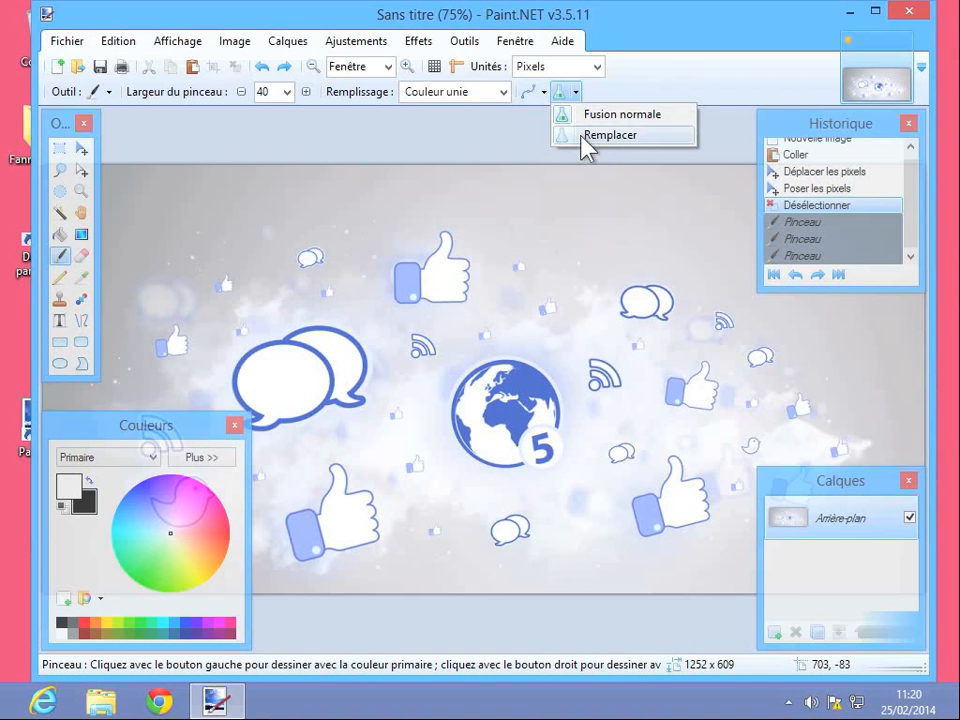
click(610, 135)
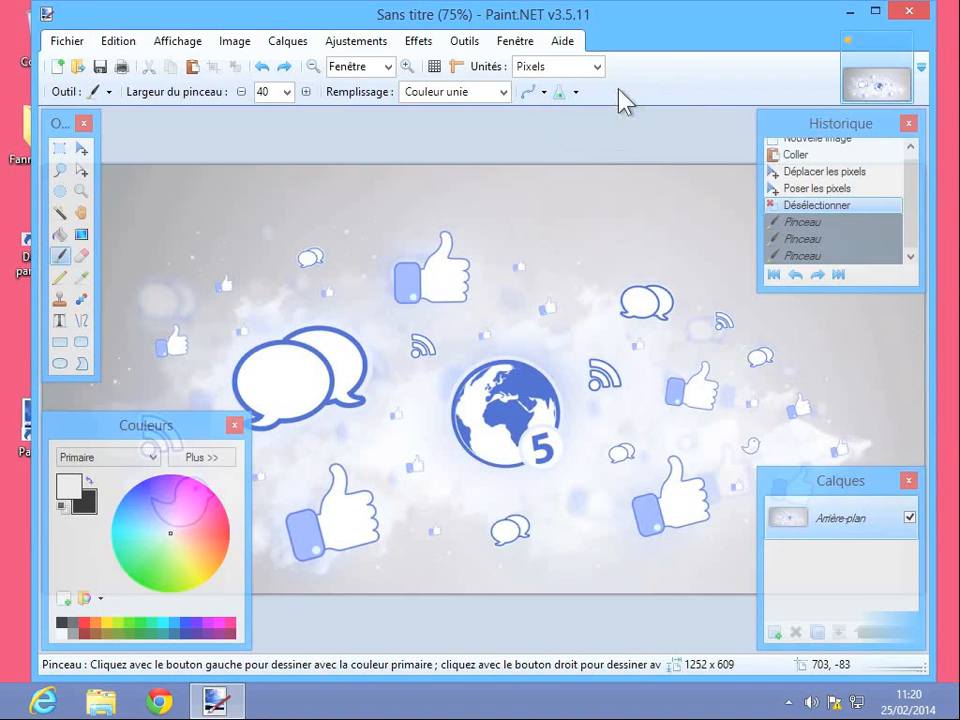
Step: Swap the primary and secondary colours back and scribble in black across the large speech bubbles
click(89, 481)
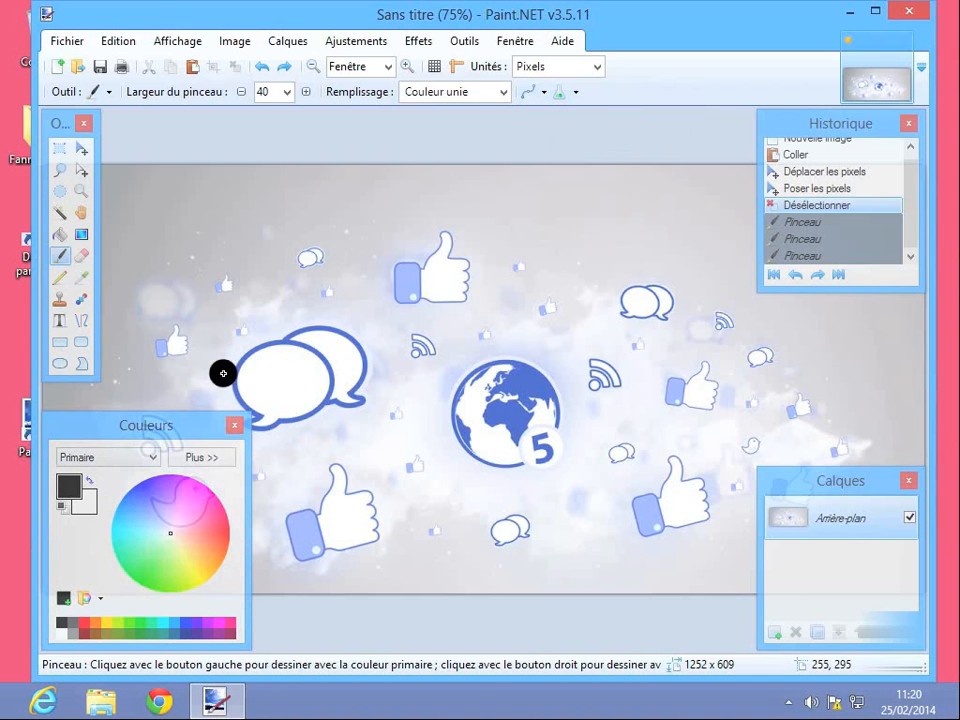
mouse_move(223, 373)
mouse_down()
mouse_move(376, 340)
mouse_move(223, 373)
mouse_move(395, 395)
mouse_move(244, 402)
mouse_move(375, 409)
mouse_up()
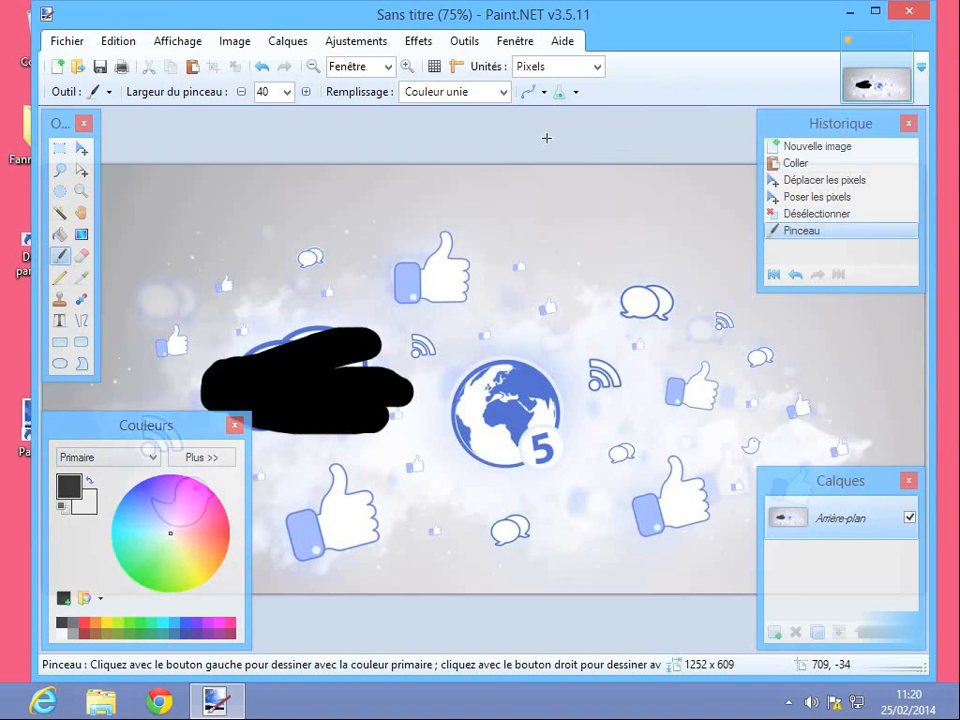
Step: Switch the brush's blending mode to Remplacer and paint black loops over the upper thumbs-up
click(574, 92)
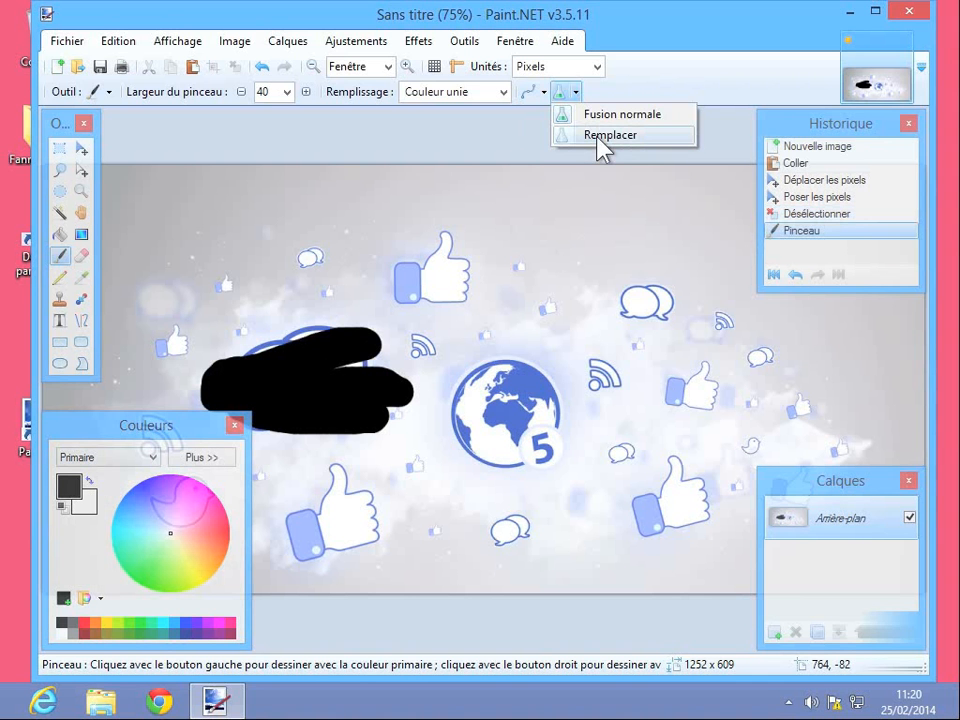
click(600, 136)
mouse_move(386, 266)
mouse_down()
mouse_move(488, 268)
mouse_move(455, 287)
mouse_move(383, 273)
mouse_move(373, 290)
mouse_move(406, 297)
mouse_move(520, 292)
mouse_move(523, 261)
mouse_move(452, 233)
mouse_move(392, 232)
mouse_move(361, 258)
mouse_move(386, 322)
mouse_move(419, 328)
mouse_up()
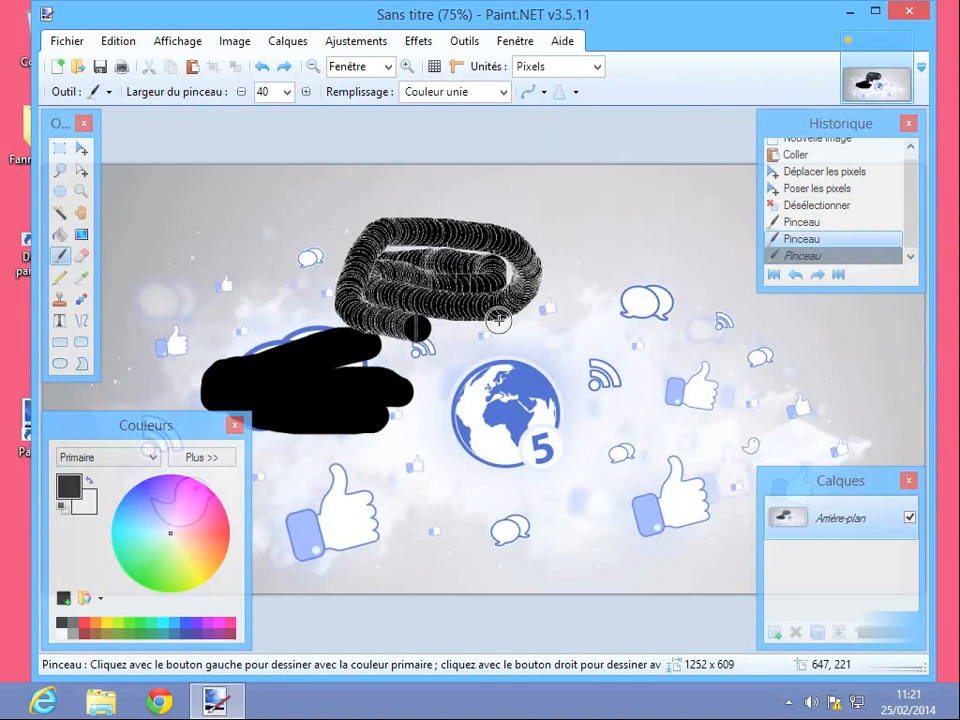
Step: Undo the black strokes over the speech bubbles and the upper thumbs-up
key(ctrl+z)
key(ctrl+z)
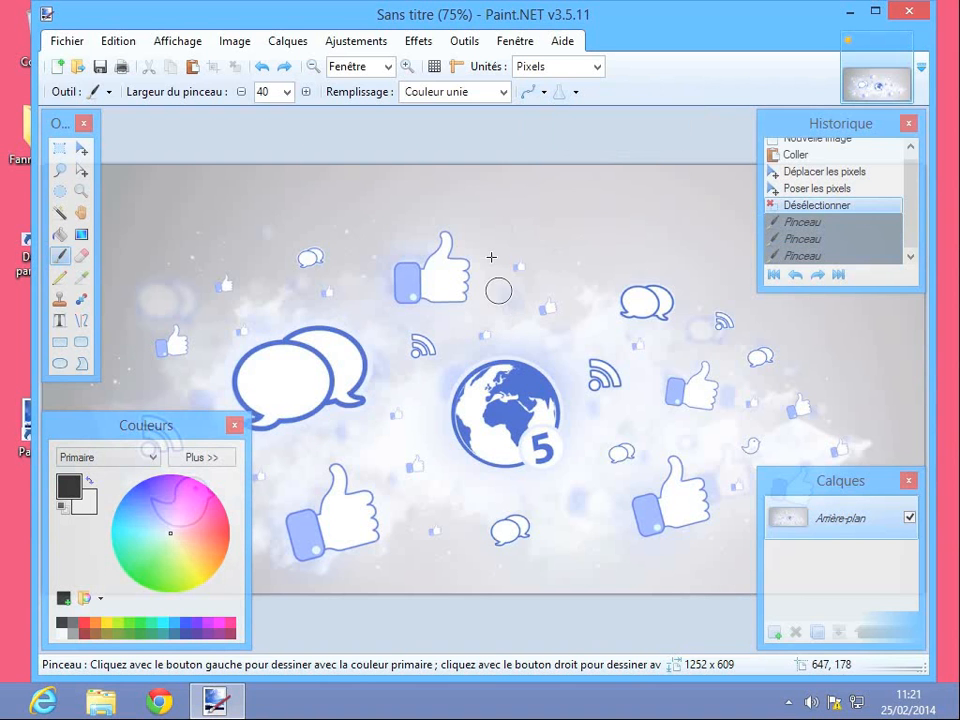
Step: Set the brush's fill pattern to Briques horizontales
click(504, 92)
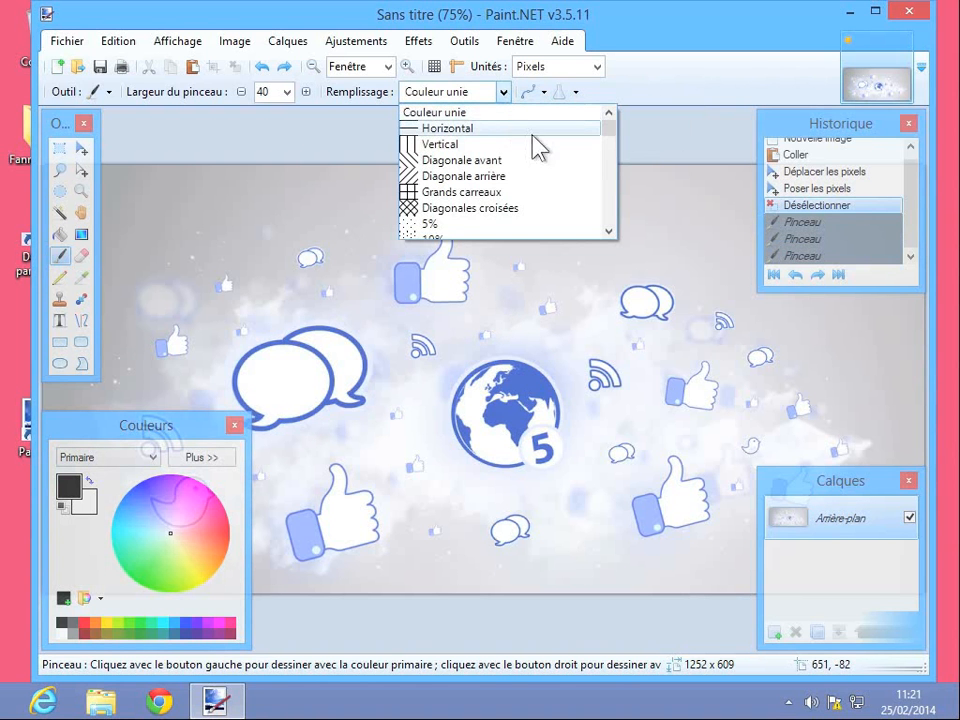
drag(609, 130, 602, 198)
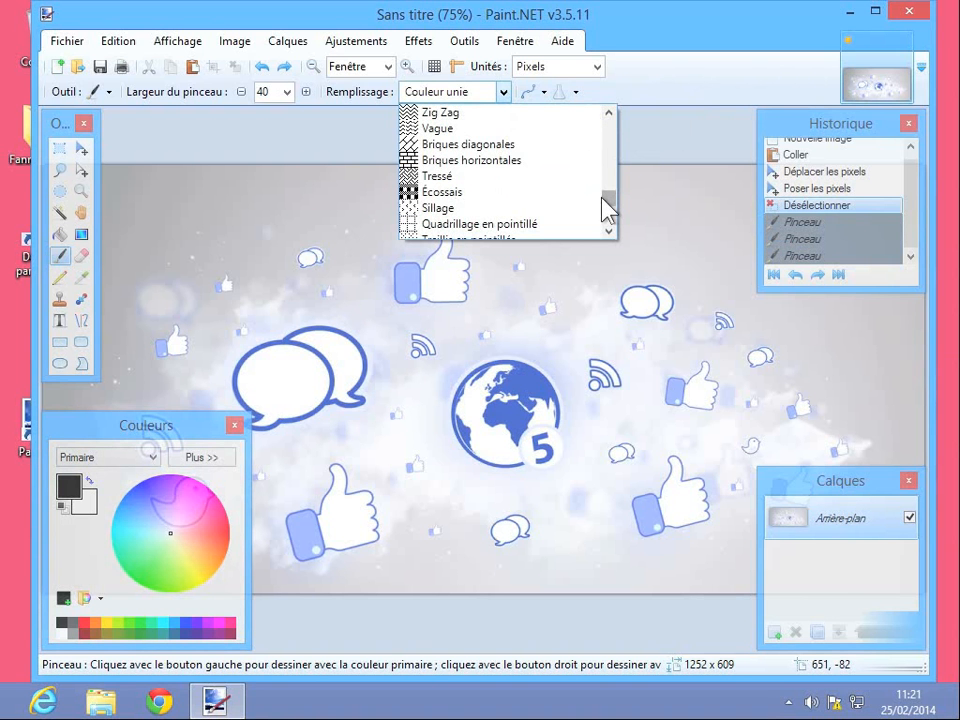
click(484, 160)
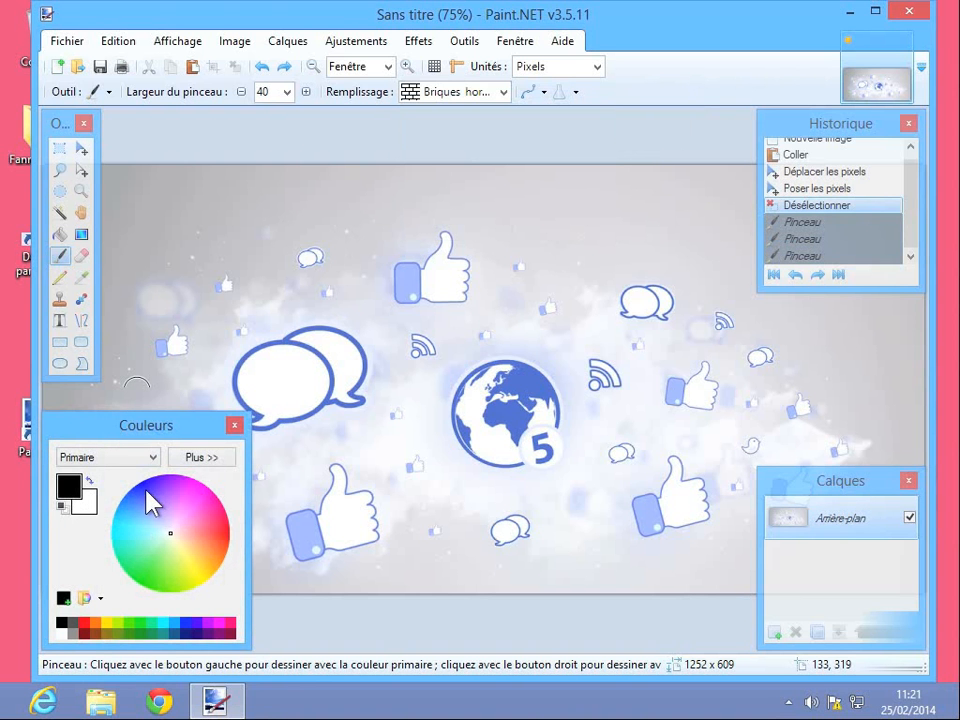
Step: Choose a light orange primary colour and paint a large brick-patterned patch above the big speech bubbles
click(199, 534)
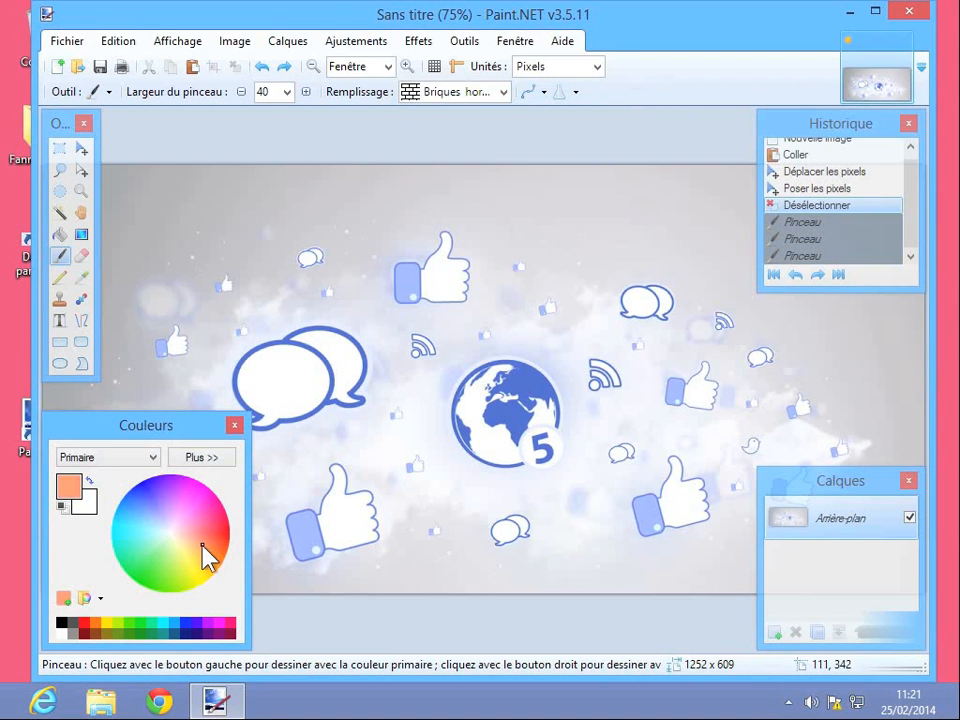
click(216, 545)
drag(216, 545, 209, 547)
mouse_move(205, 185)
mouse_down()
mouse_move(363, 208)
mouse_move(199, 203)
mouse_move(224, 247)
mouse_move(383, 241)
mouse_move(172, 208)
mouse_move(215, 226)
mouse_move(279, 233)
mouse_move(255, 293)
mouse_move(317, 298)
mouse_move(219, 259)
mouse_move(214, 226)
mouse_move(195, 272)
mouse_move(219, 274)
mouse_move(206, 300)
mouse_move(316, 222)
mouse_move(337, 266)
mouse_up()
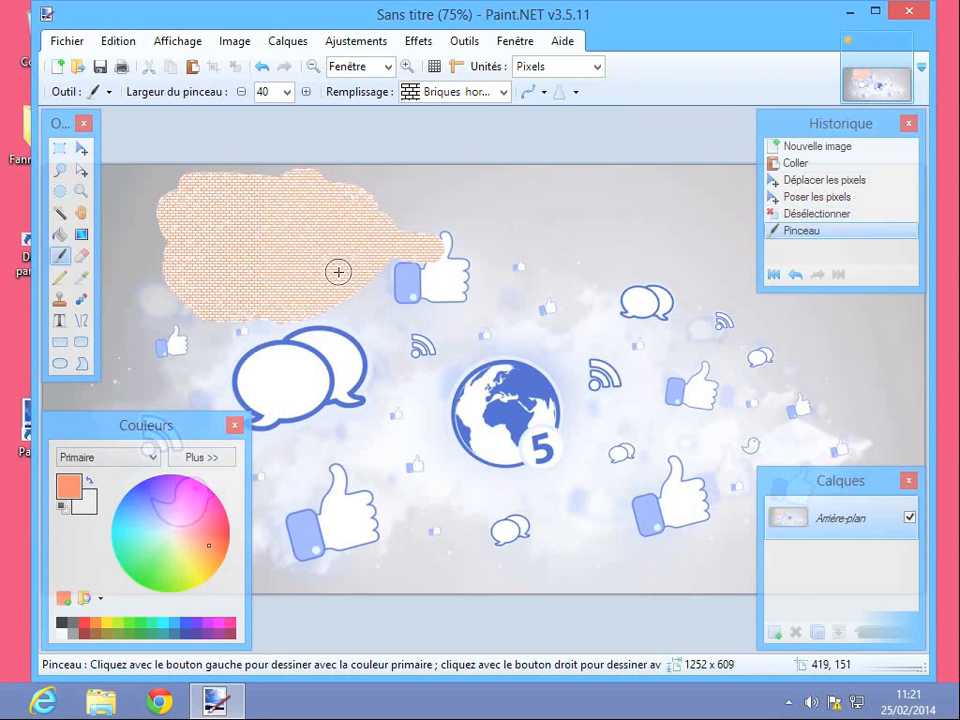
Step: Paint another brick-patterned stroke across the middle of the orange patch at 200% zoom
ctrl+scroll(346, 361, up, 3)
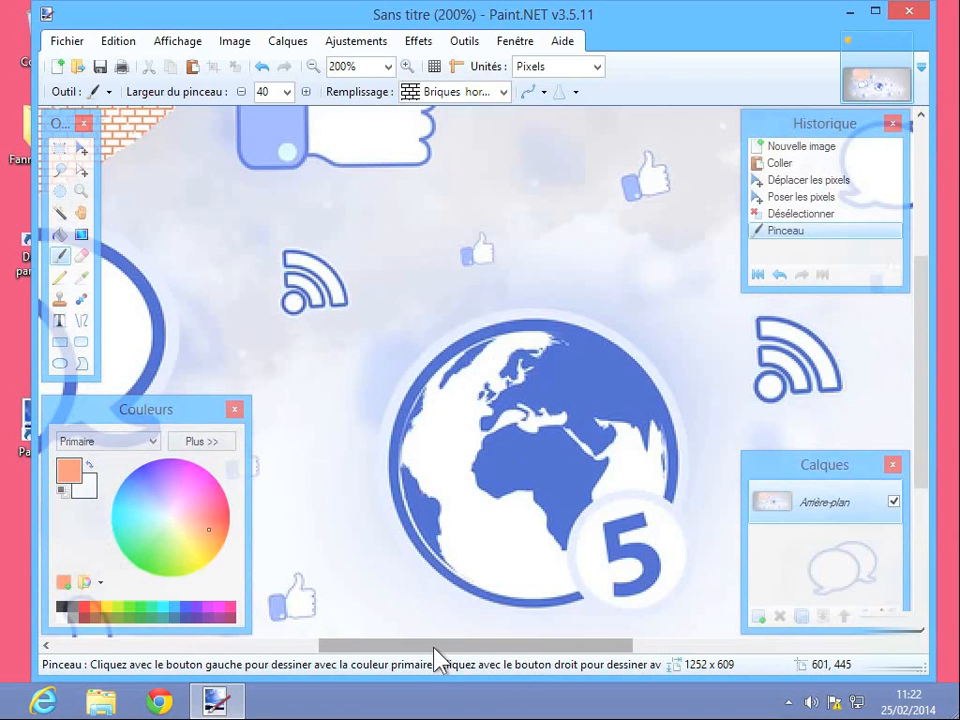
right_click(394, 646)
drag(382, 646, 252, 642)
drag(926, 491, 922, 390)
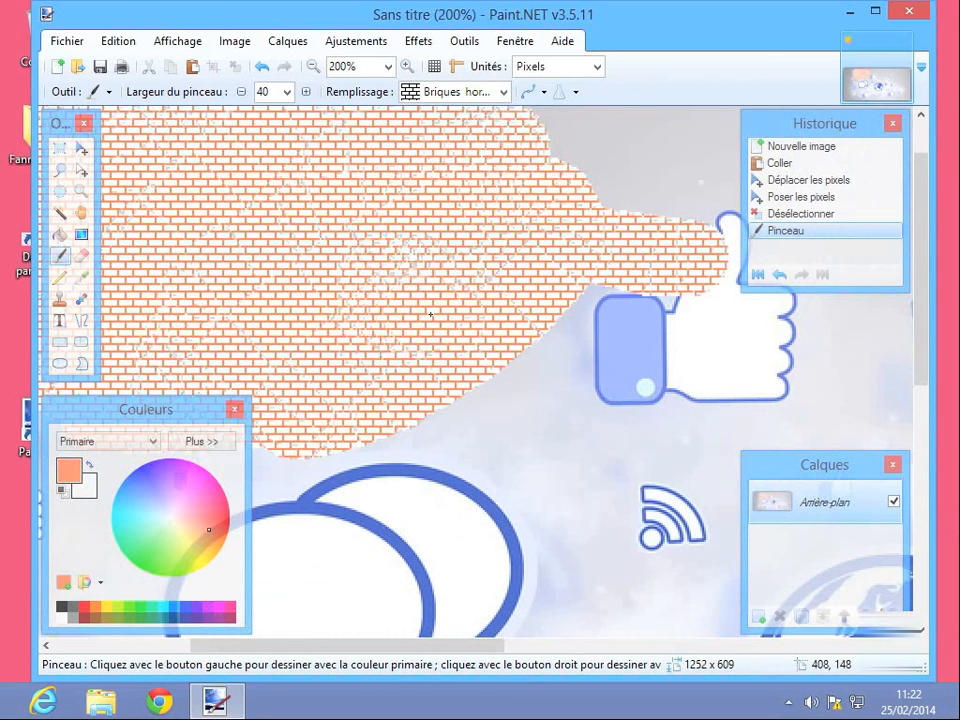
drag(539, 287, 259, 282)
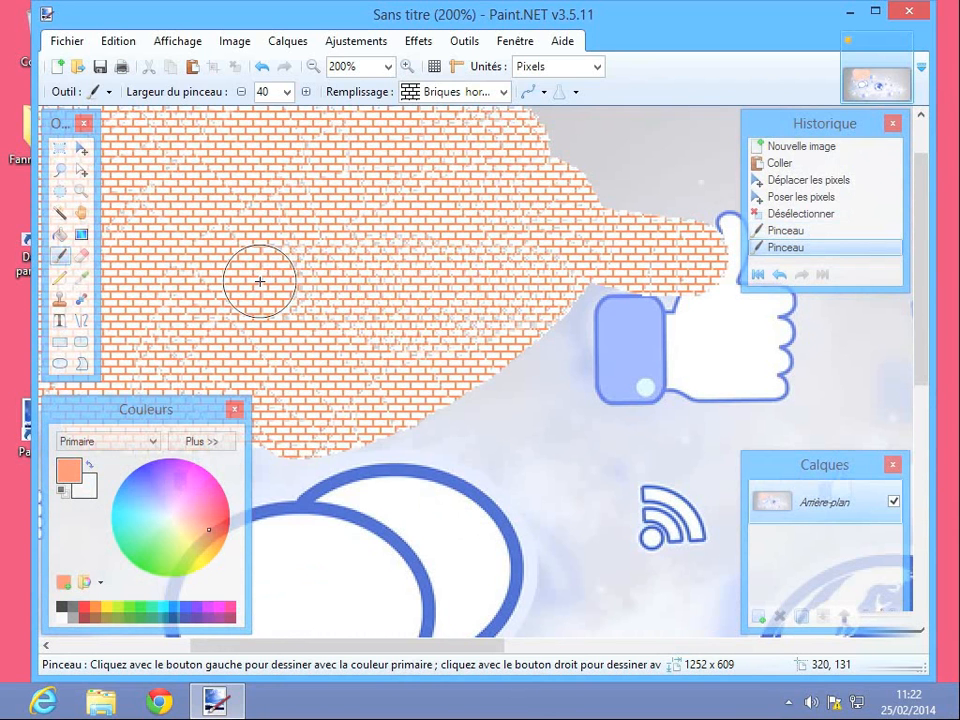
Step: Activate the Pencil with Fusion normale blending and reset the colours to black and white
click(60, 277)
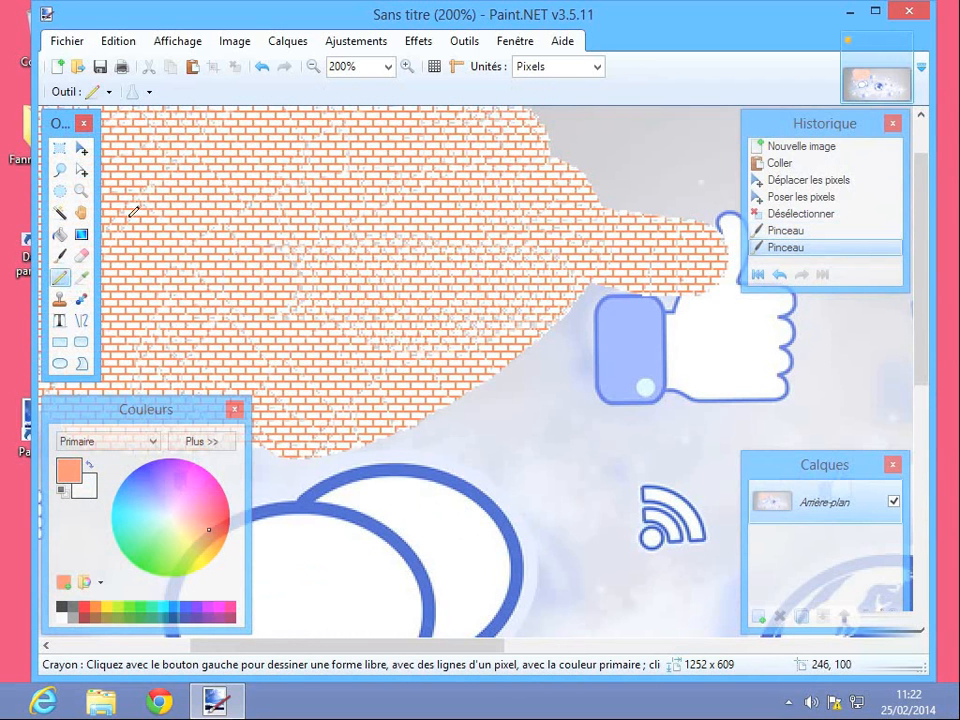
click(152, 95)
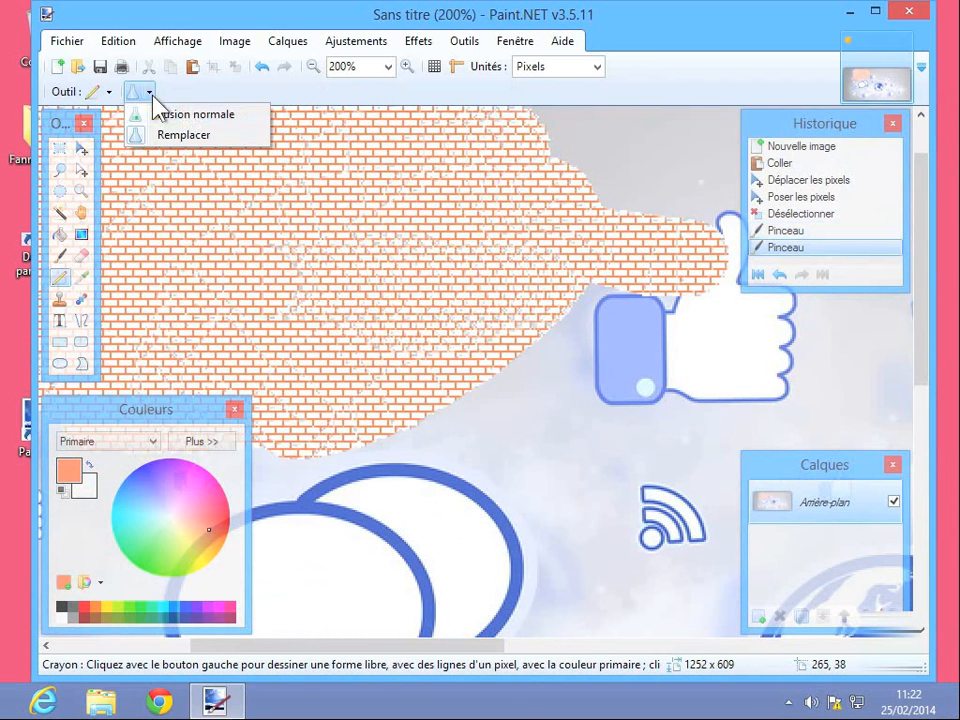
click(204, 116)
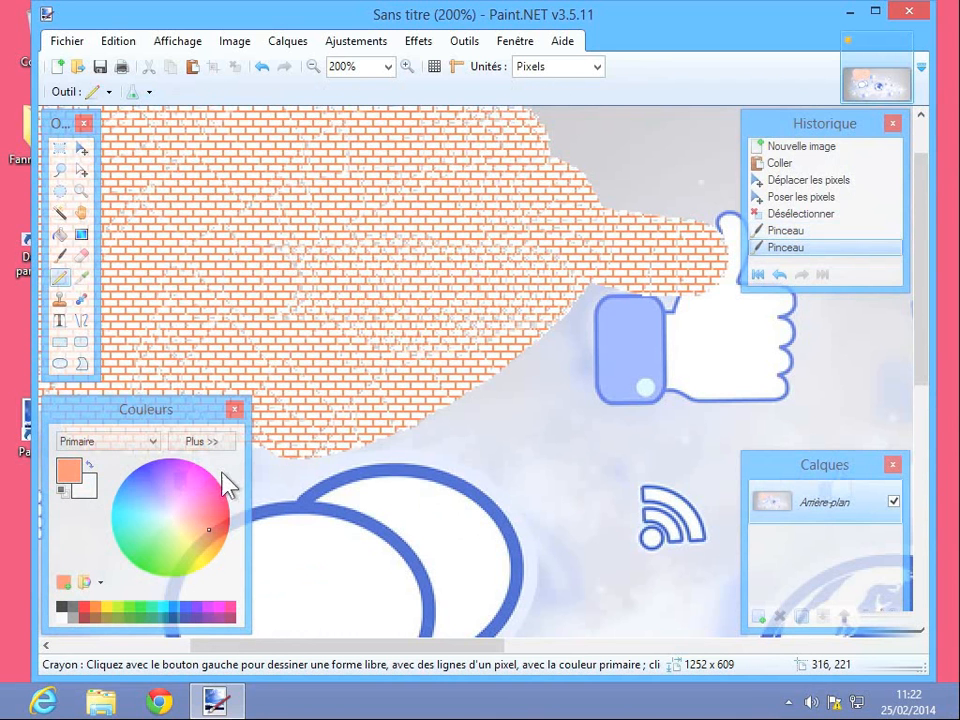
click(62, 491)
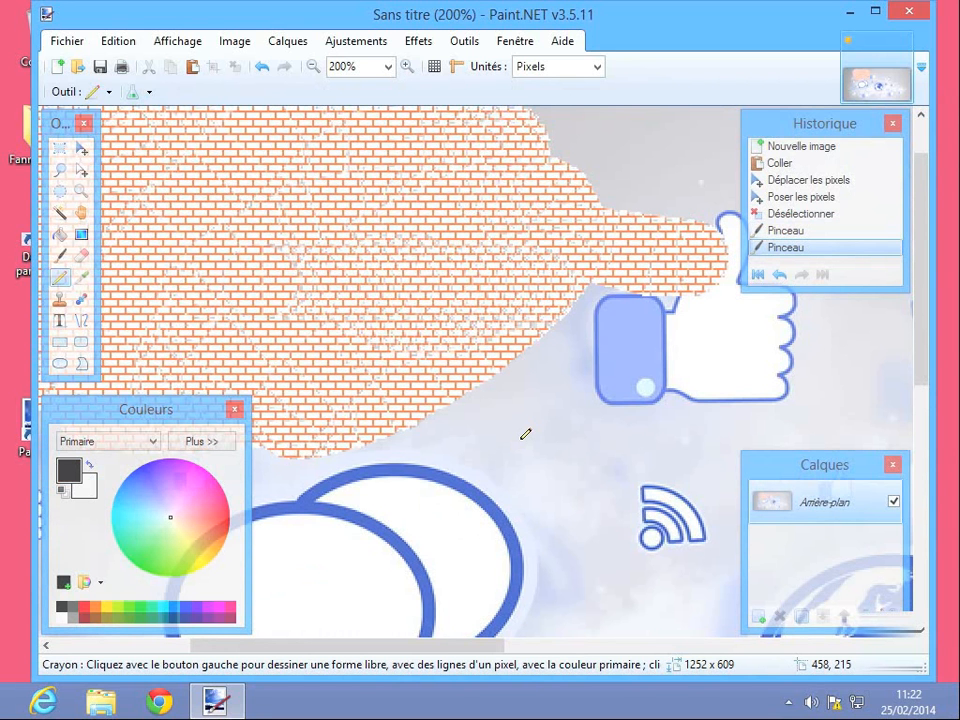
Step: Place four single-pixel black dots just outside the brick patch's lower edge
click(520, 380)
click(533, 377)
click(527, 394)
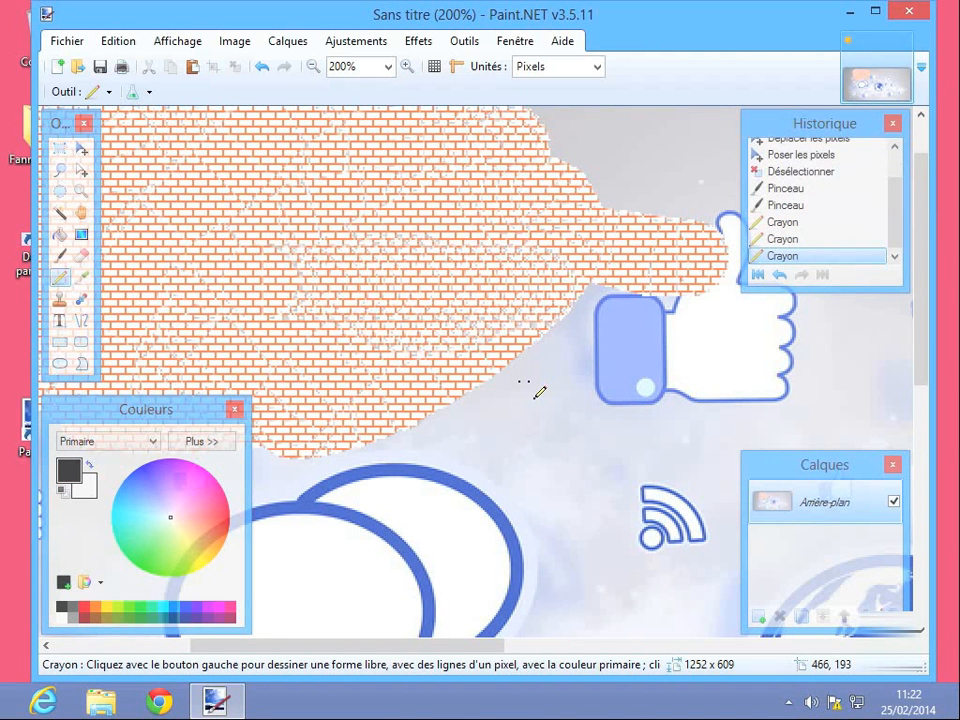
click(521, 398)
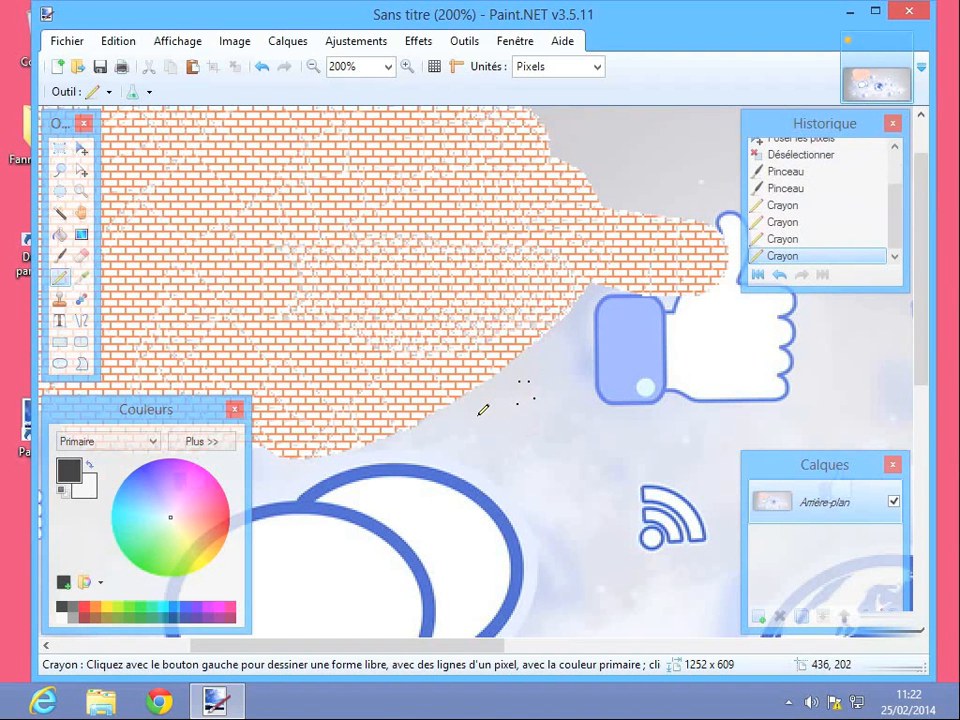
Step: Draw a freehand black spiral over the thumbs-up's cuff and trace the brick patch's lower edge
mouse_move(478, 414)
mouse_down()
mouse_move(606, 422)
mouse_move(629, 366)
mouse_move(567, 308)
mouse_move(525, 388)
mouse_move(603, 358)
mouse_move(563, 386)
mouse_move(579, 377)
mouse_up()
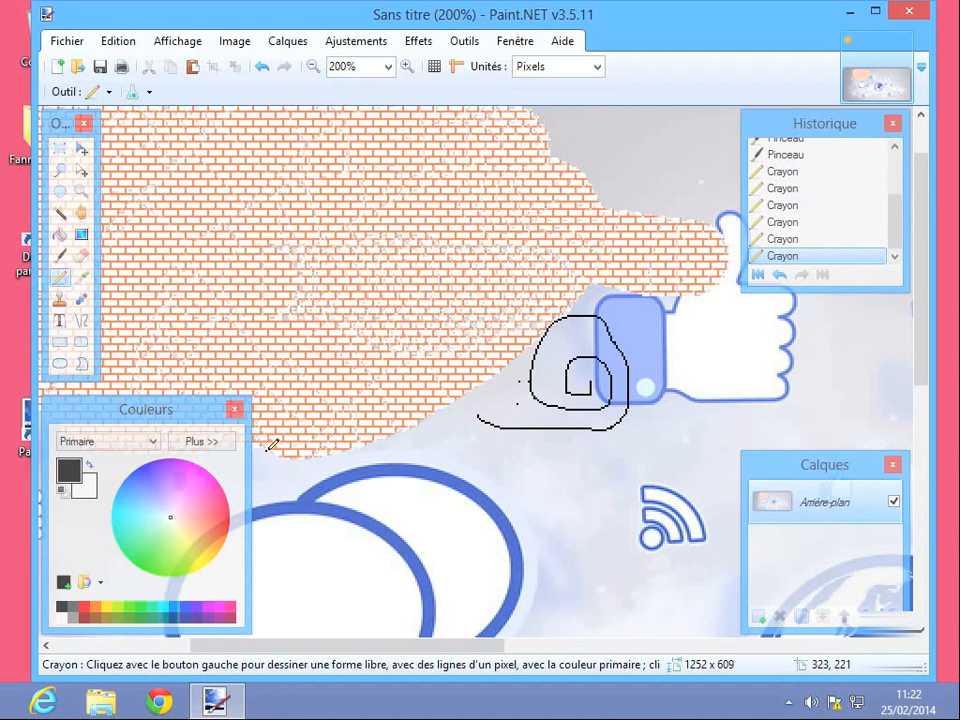
mouse_move(271, 446)
mouse_down()
mouse_move(361, 447)
mouse_move(487, 388)
mouse_move(491, 371)
mouse_move(595, 279)
mouse_up()
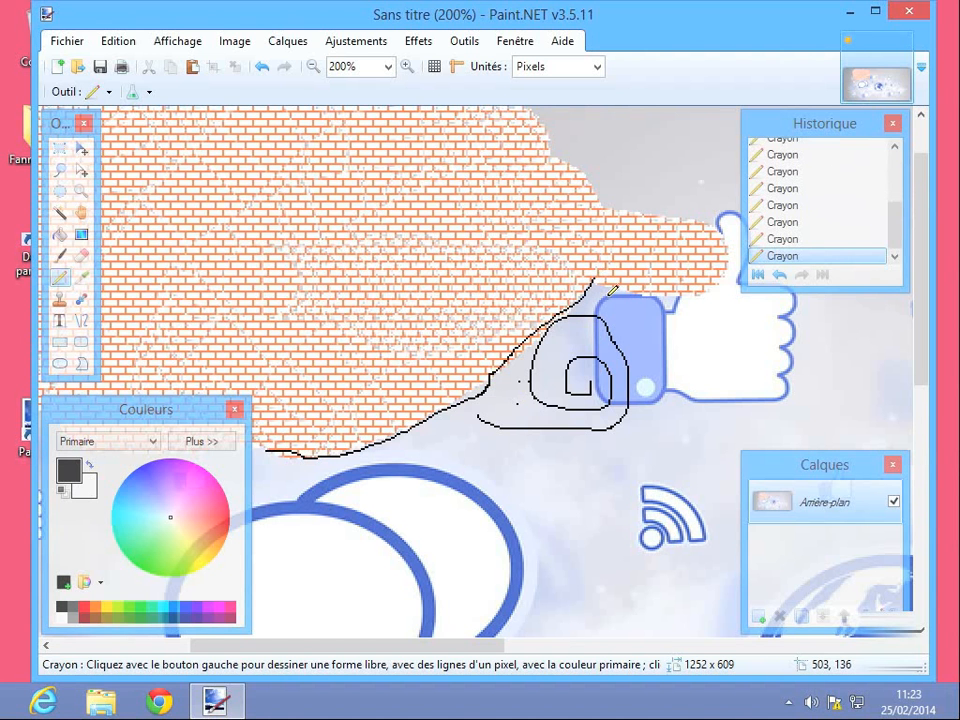